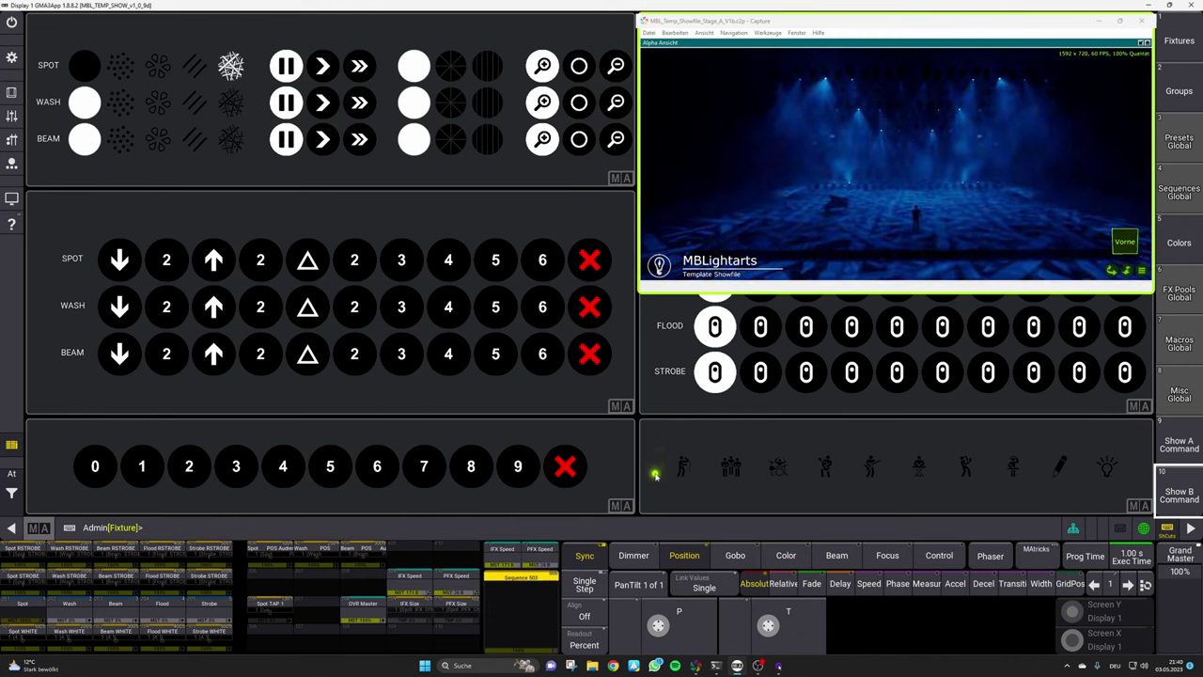
- Switch the singer override on and back off to test its spotlights on the stage
left_click(682, 468)
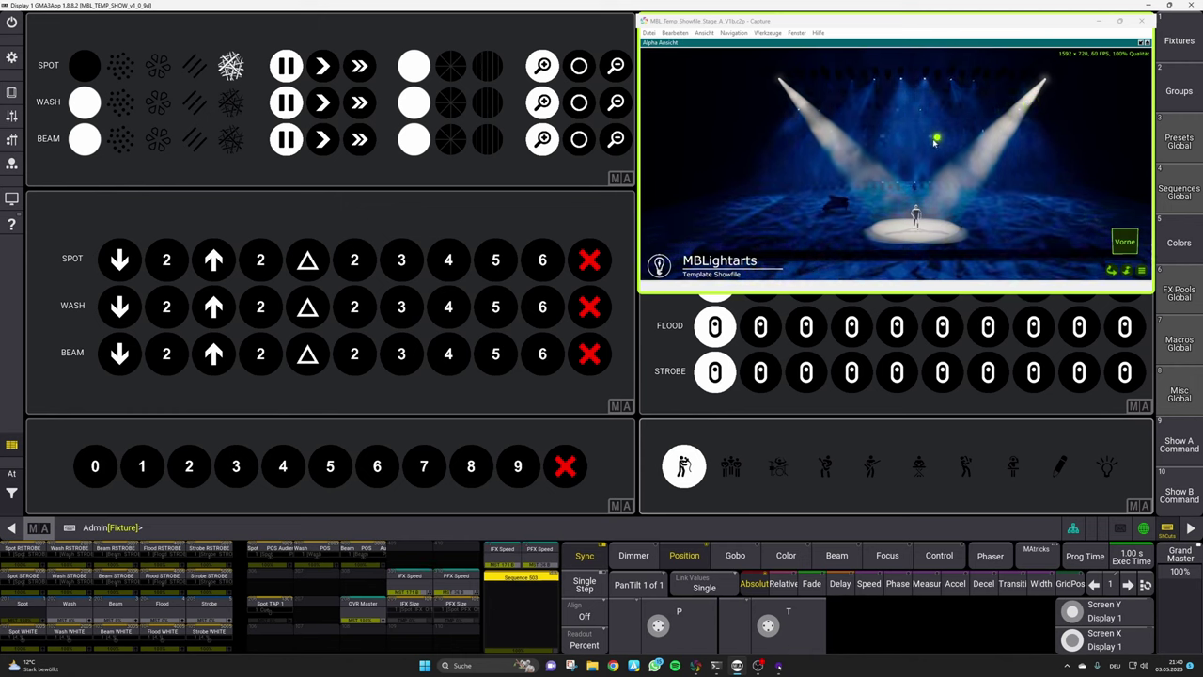
left_click(687, 470)
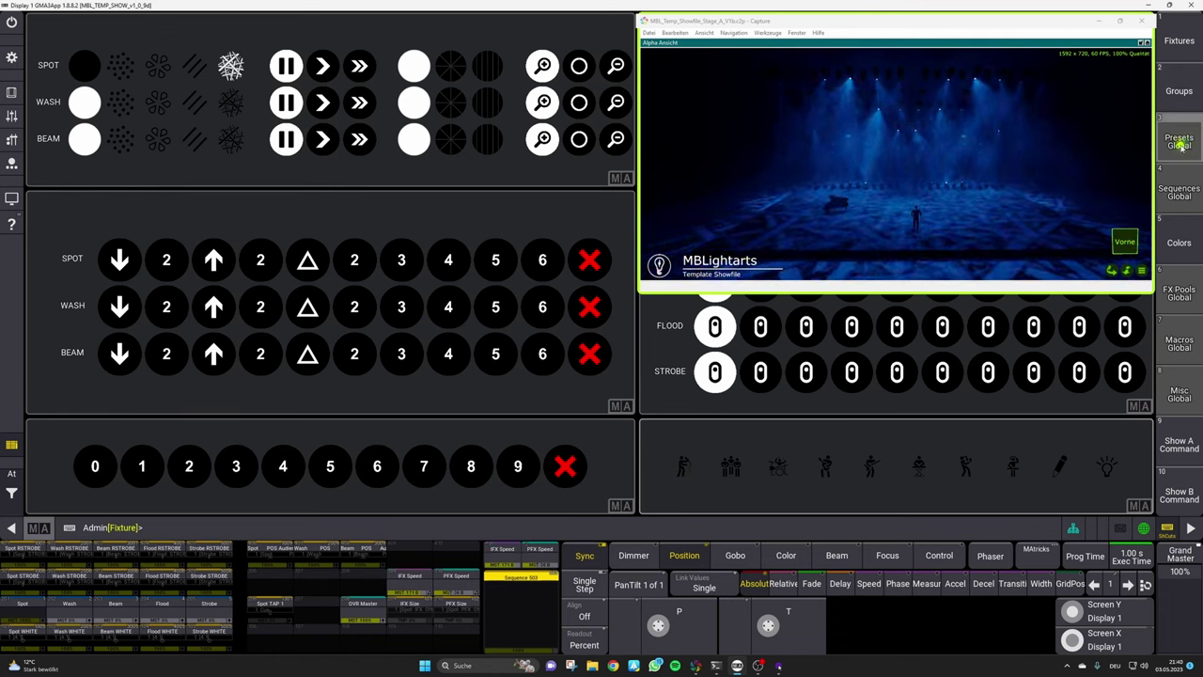
- In the Presets Global view, select fixture 1105 and apply the white color preset and the Global OVR Base preset
left_click(1179, 143)
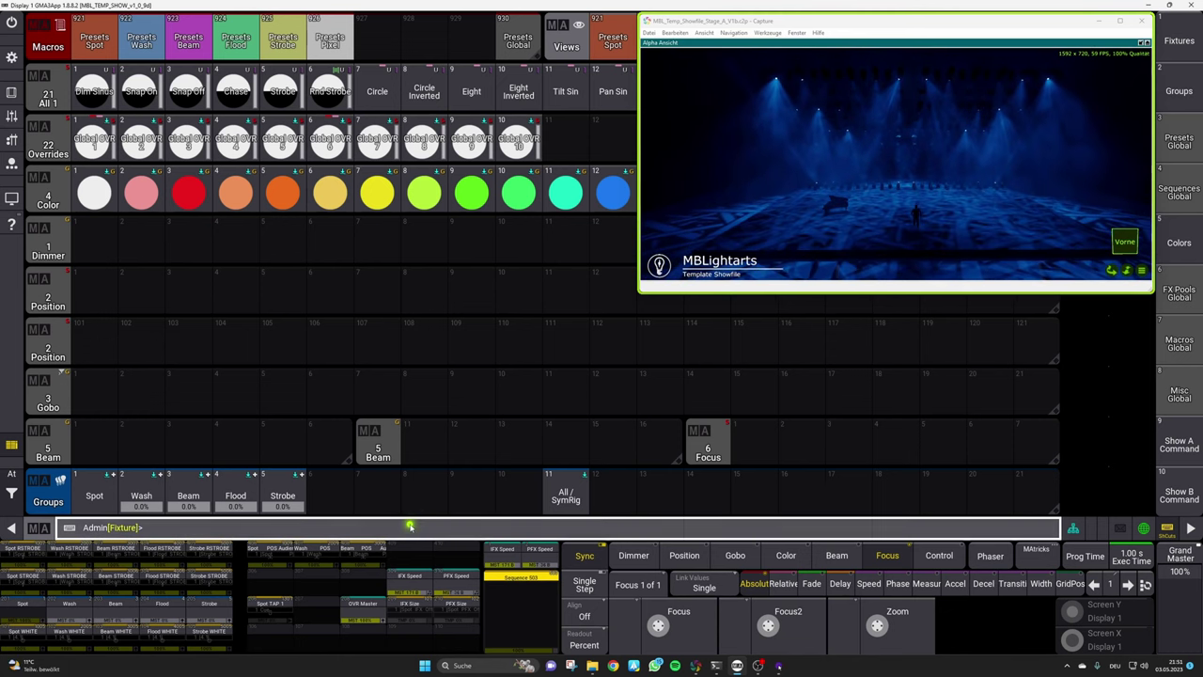
left_click(410, 526)
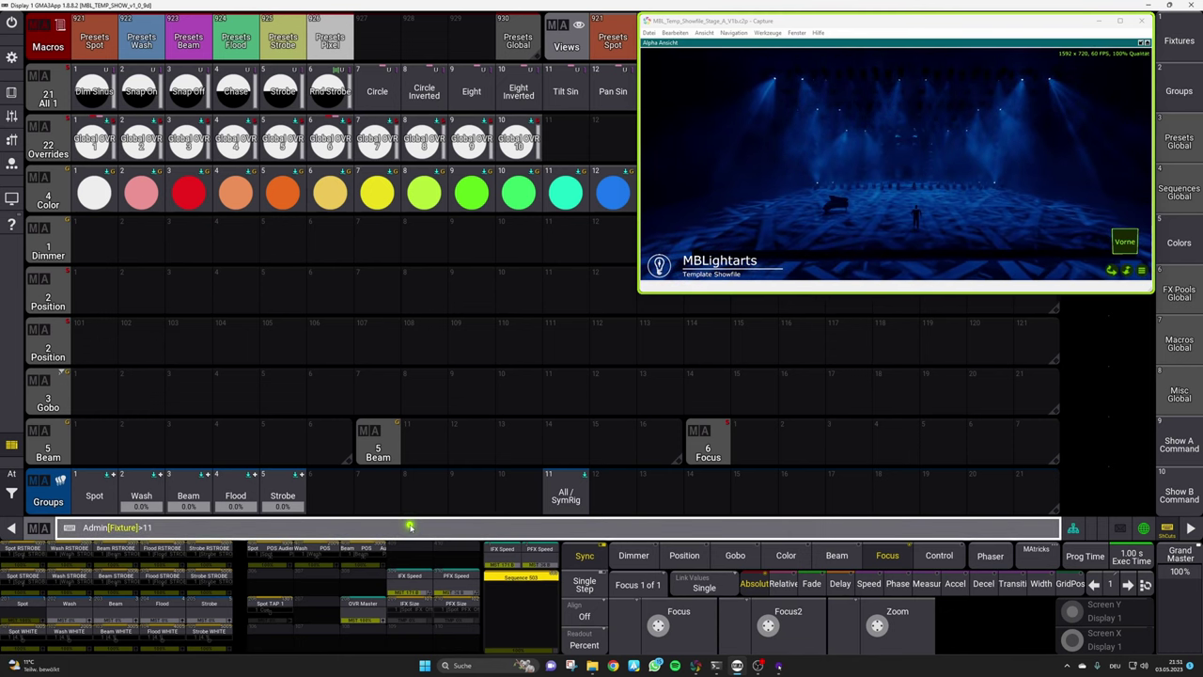
type("1105")
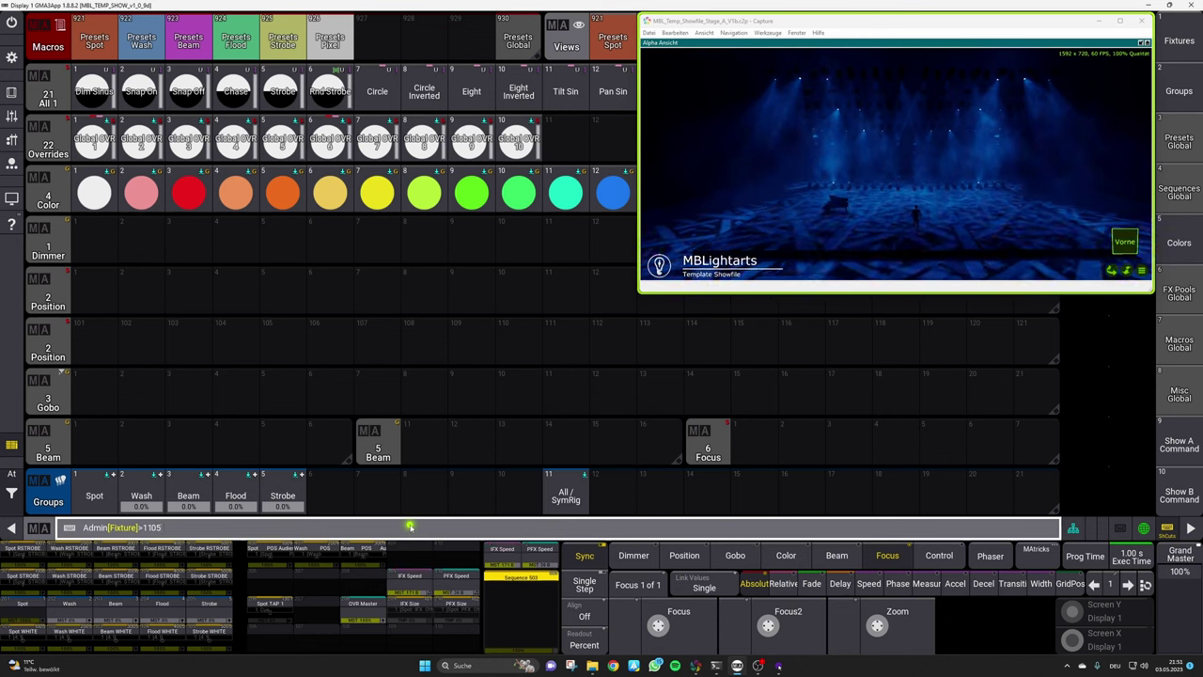
key("Return")
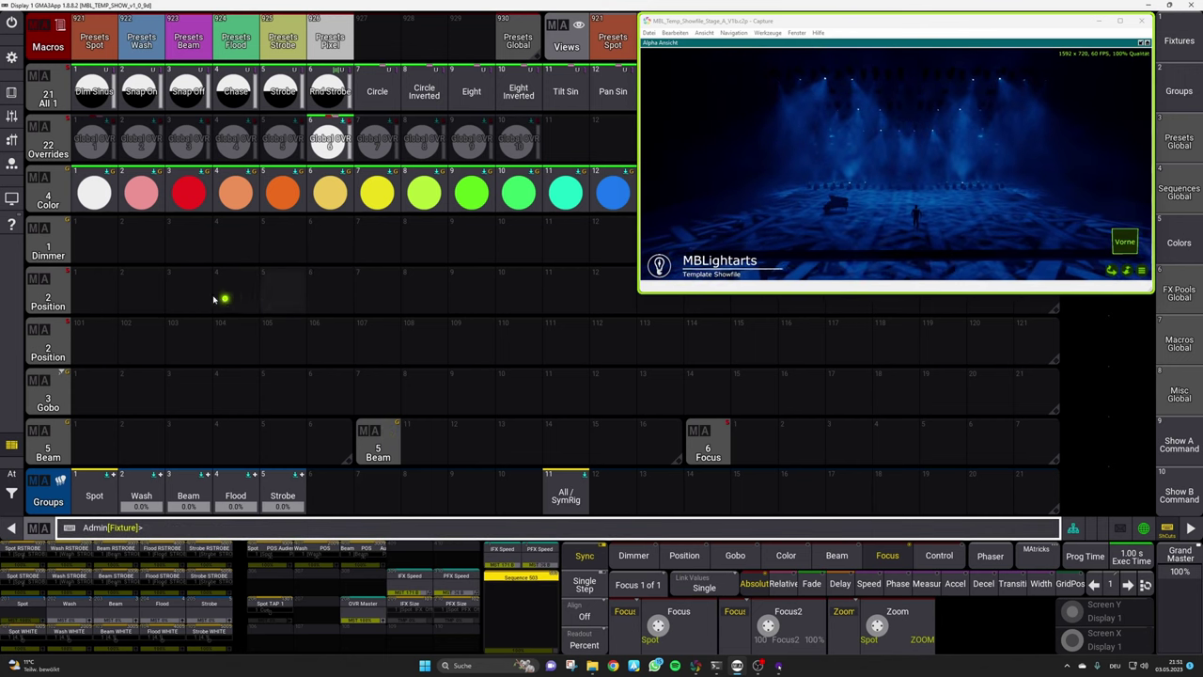
left_click(94, 190)
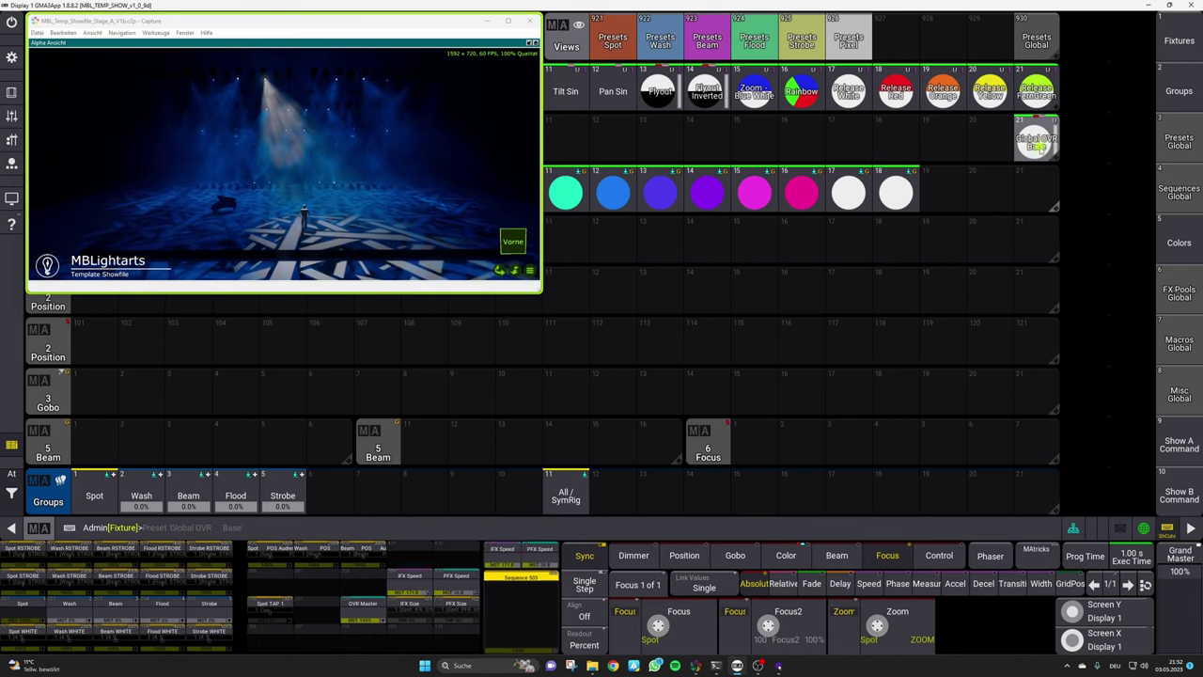
left_click(1037, 145)
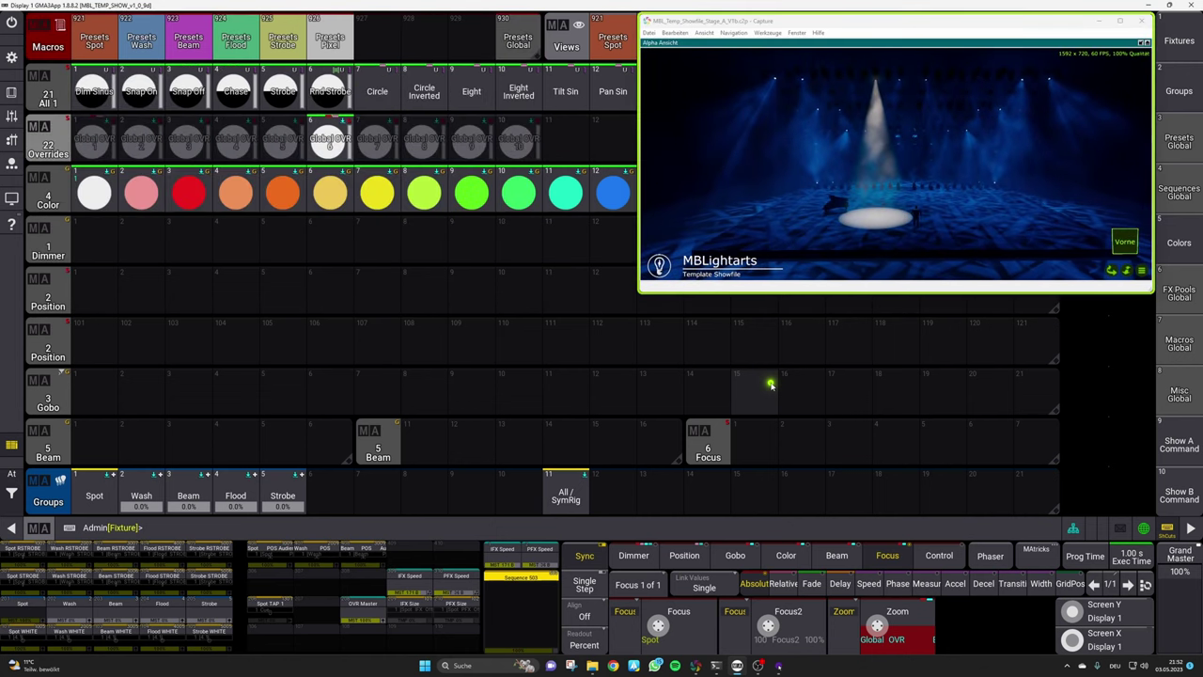
- Aim the selected fixture at the piano with pan 64 and tilt 43, and narrow its zoom to 31
left_click(684, 556)
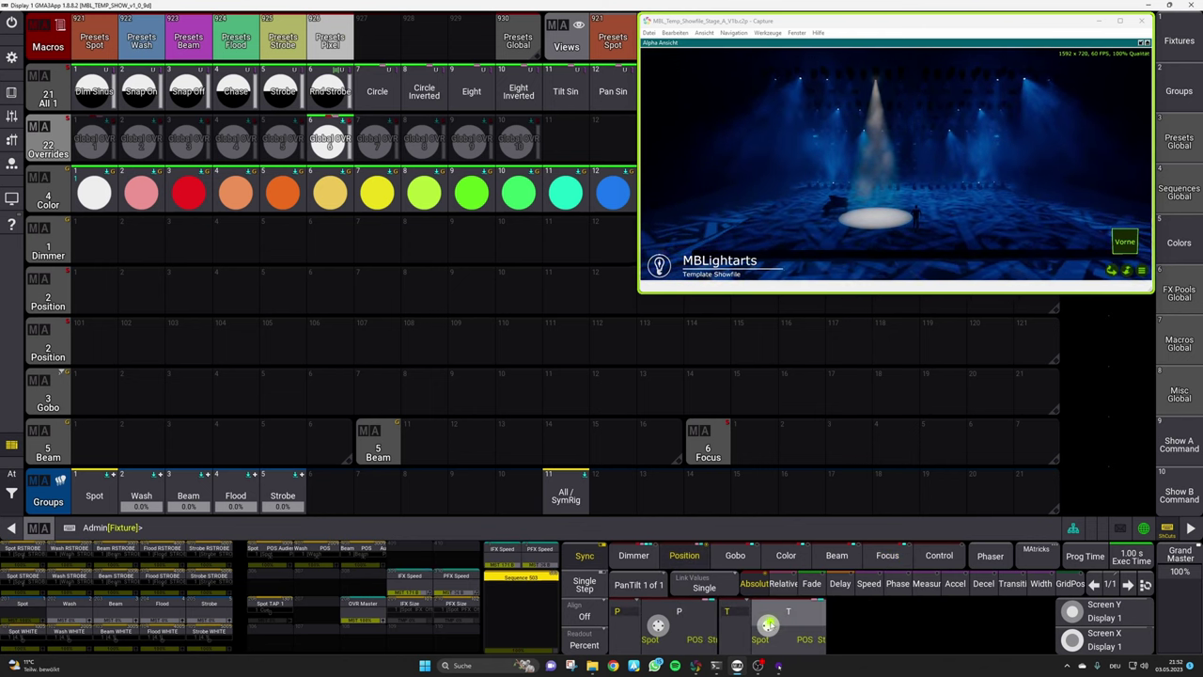
scroll(768, 625, "down", 5)
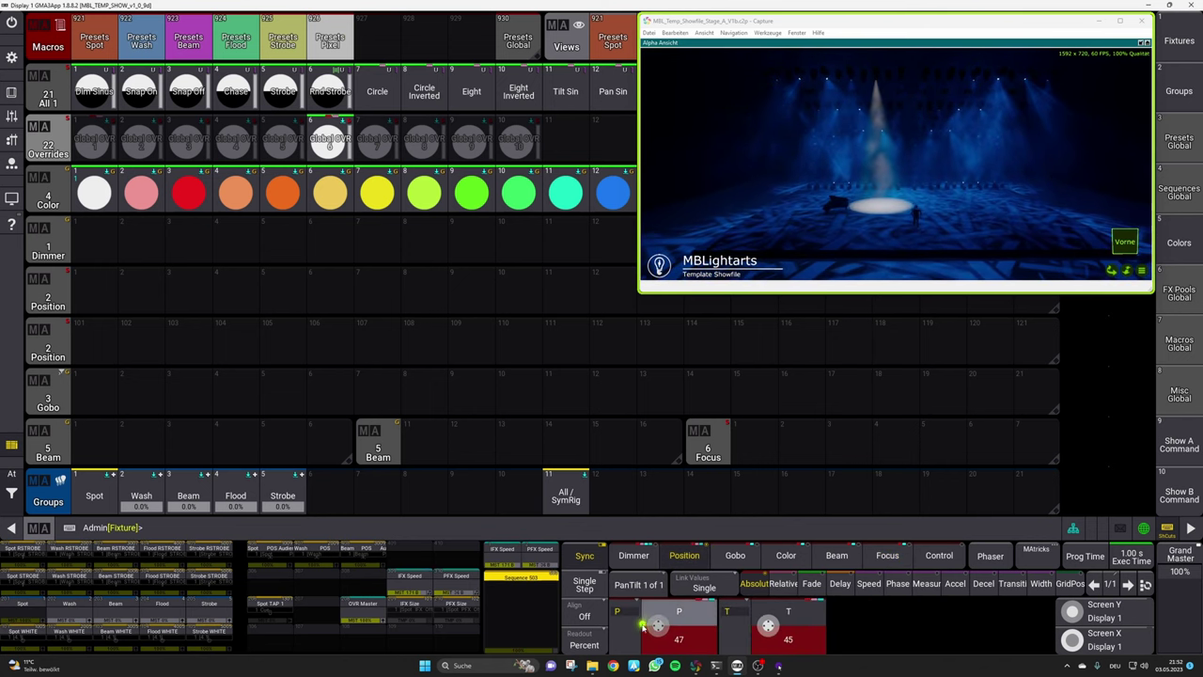
scroll(643, 627, "up", 5)
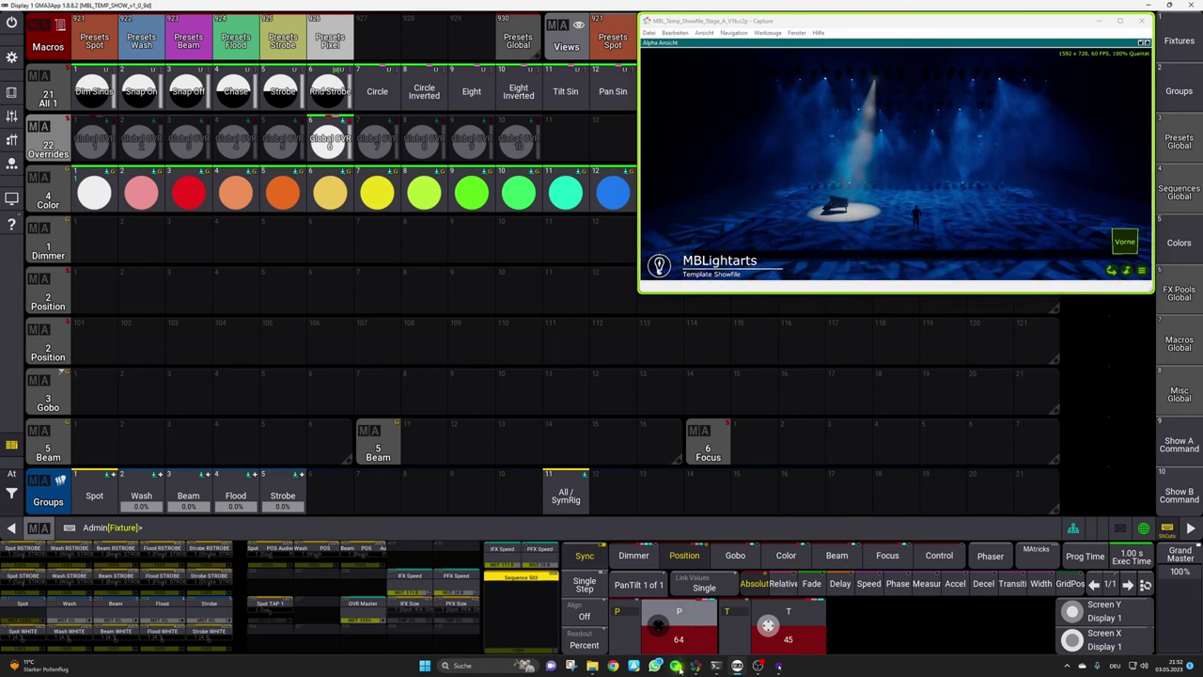
scroll(769, 625, "down", 2)
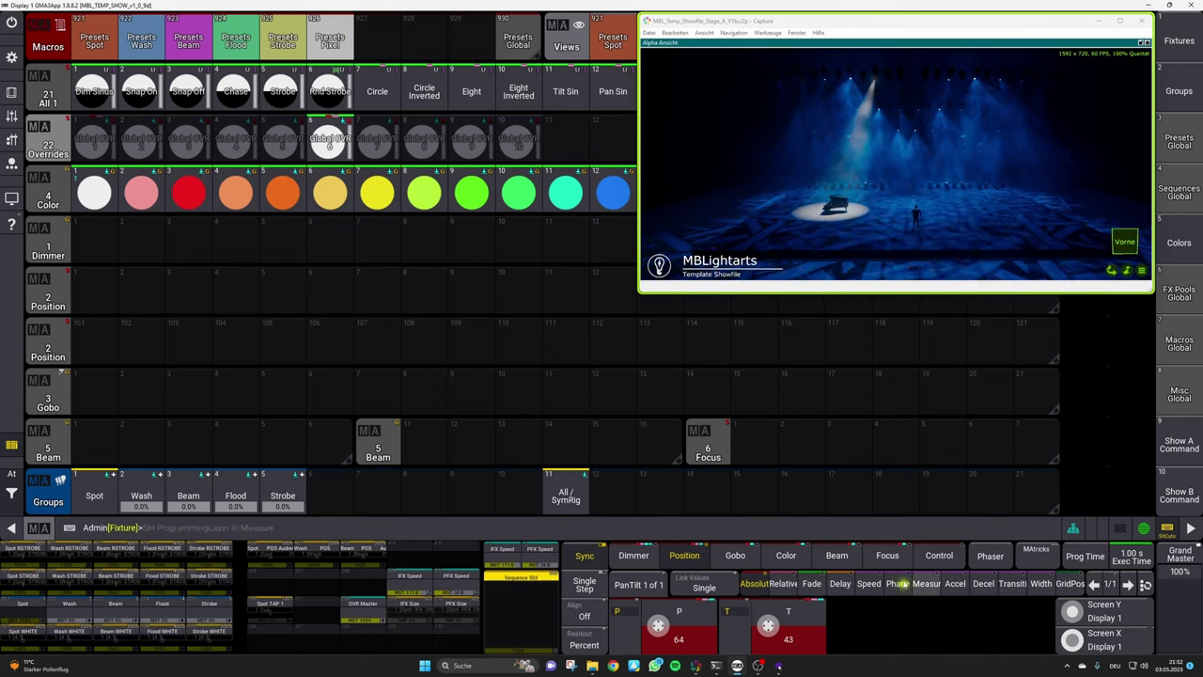
left_click(888, 556)
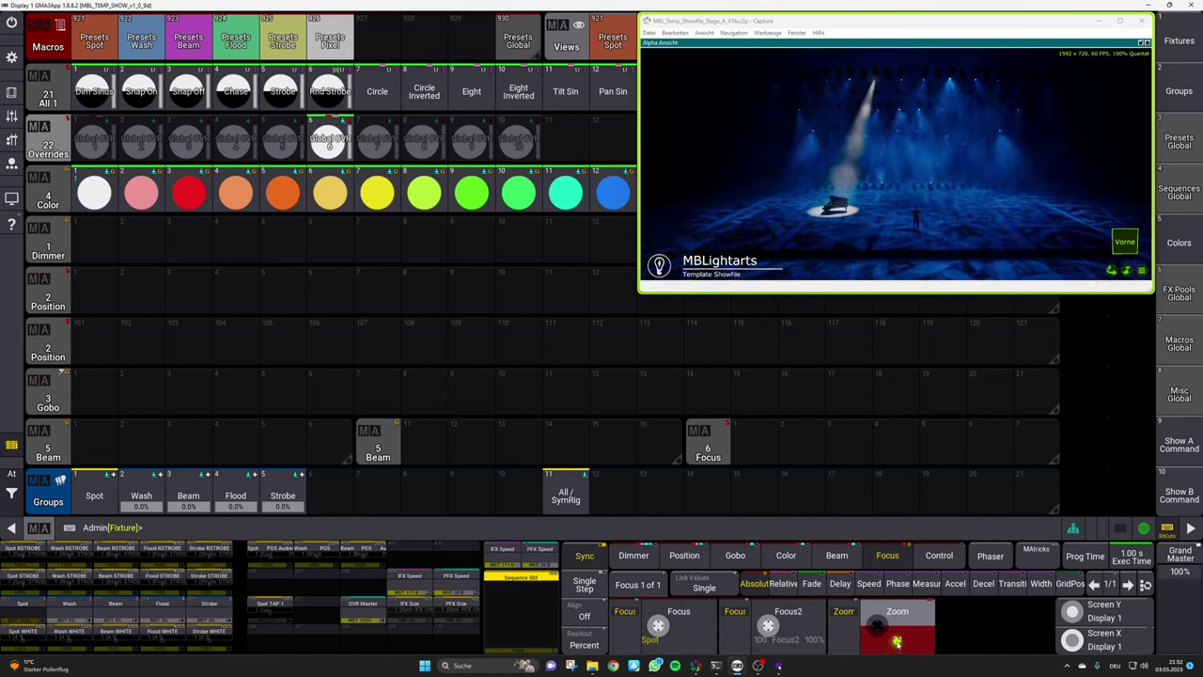
left_click_drag(897, 642, 887, 652)
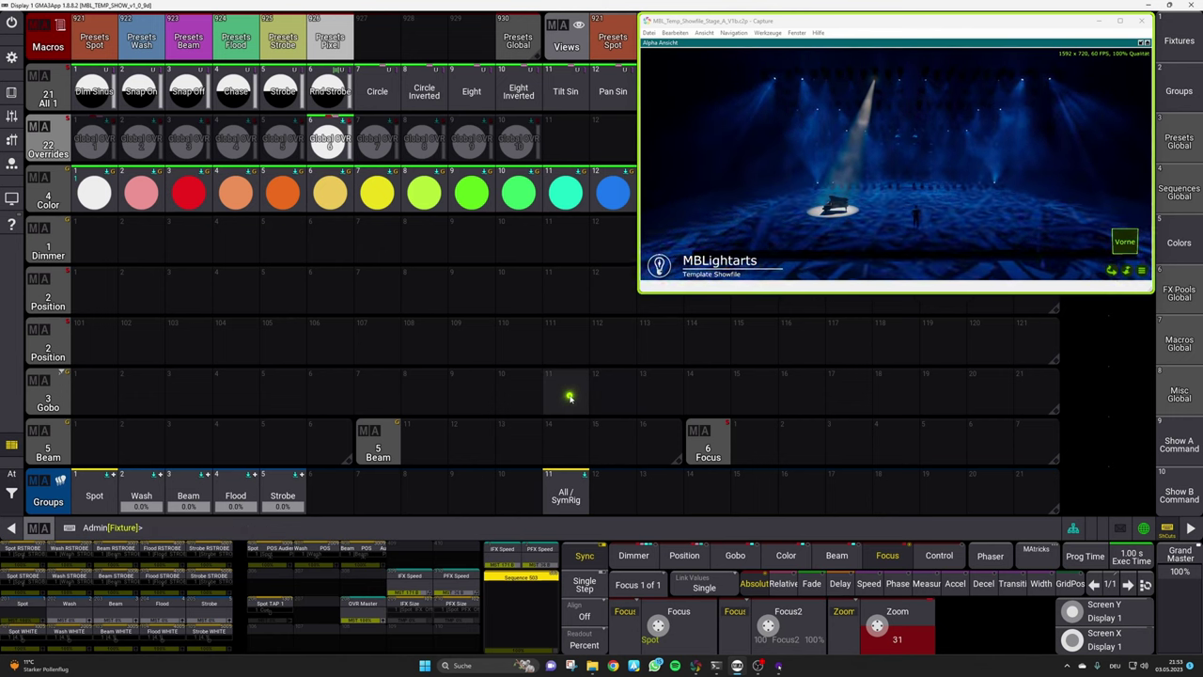
- Store the piano spotlight to preset Global OVR 6 in Overwrite mode and clear the programmer
left_click(325, 137)
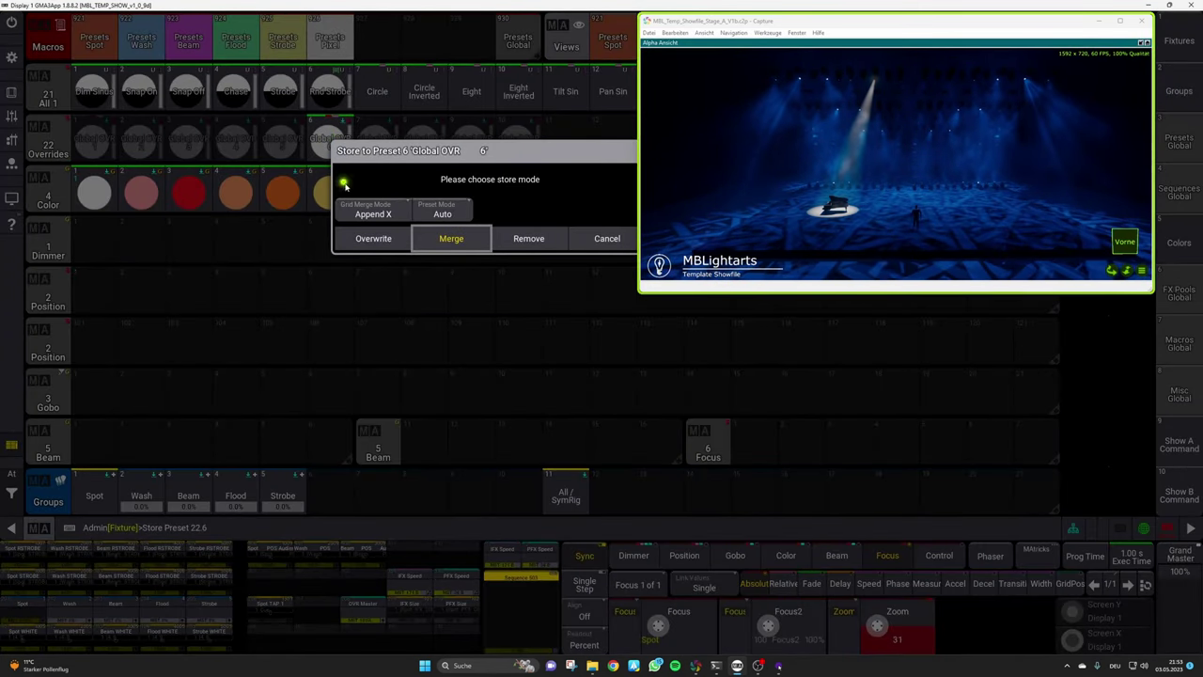
left_click(386, 239)
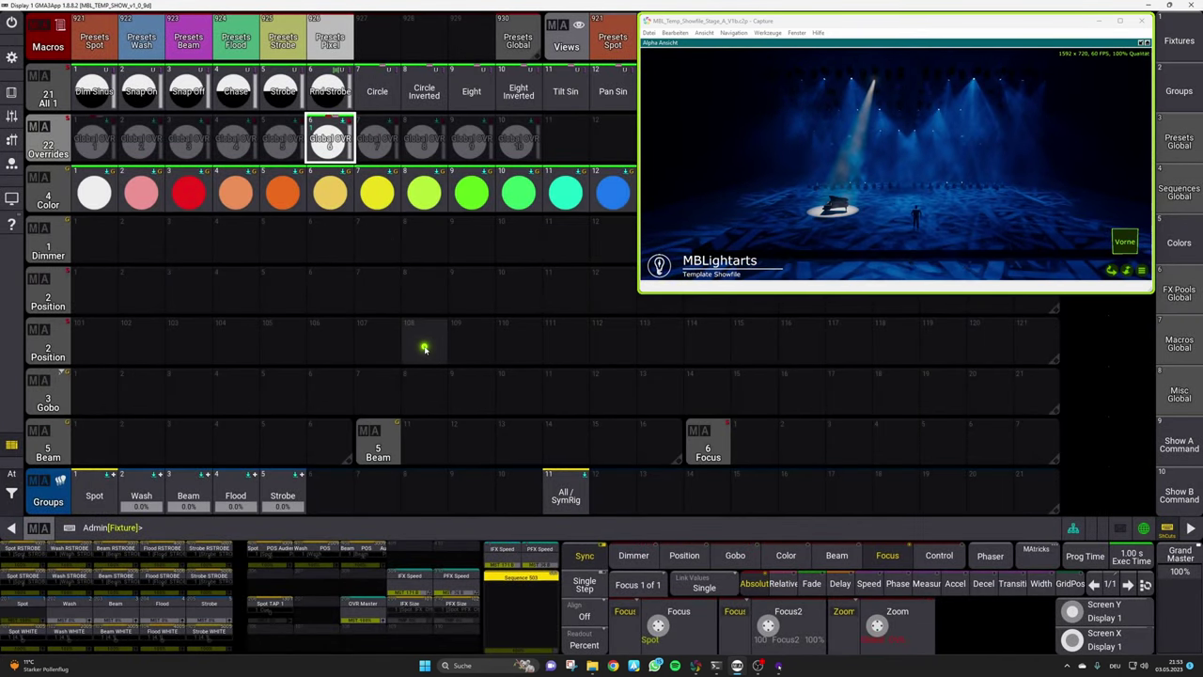
key("Escape")
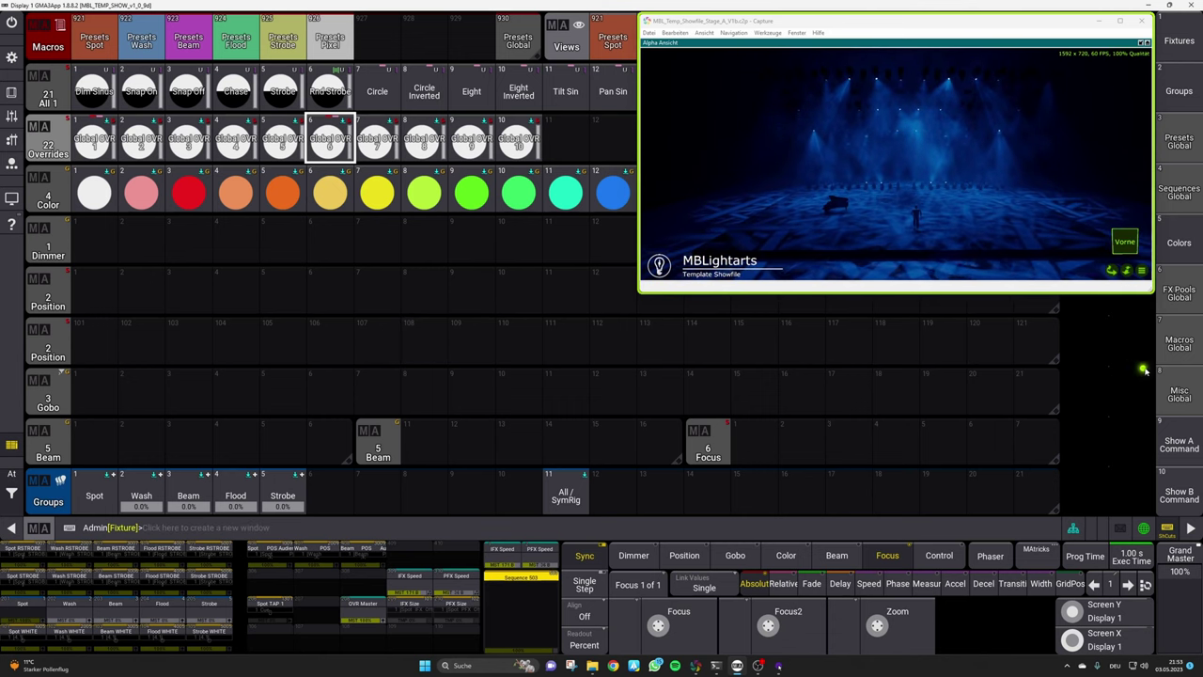
- Run the Setup Overrides macro from the Macros Global view and return to the Show B Command view
left_click(1186, 360)
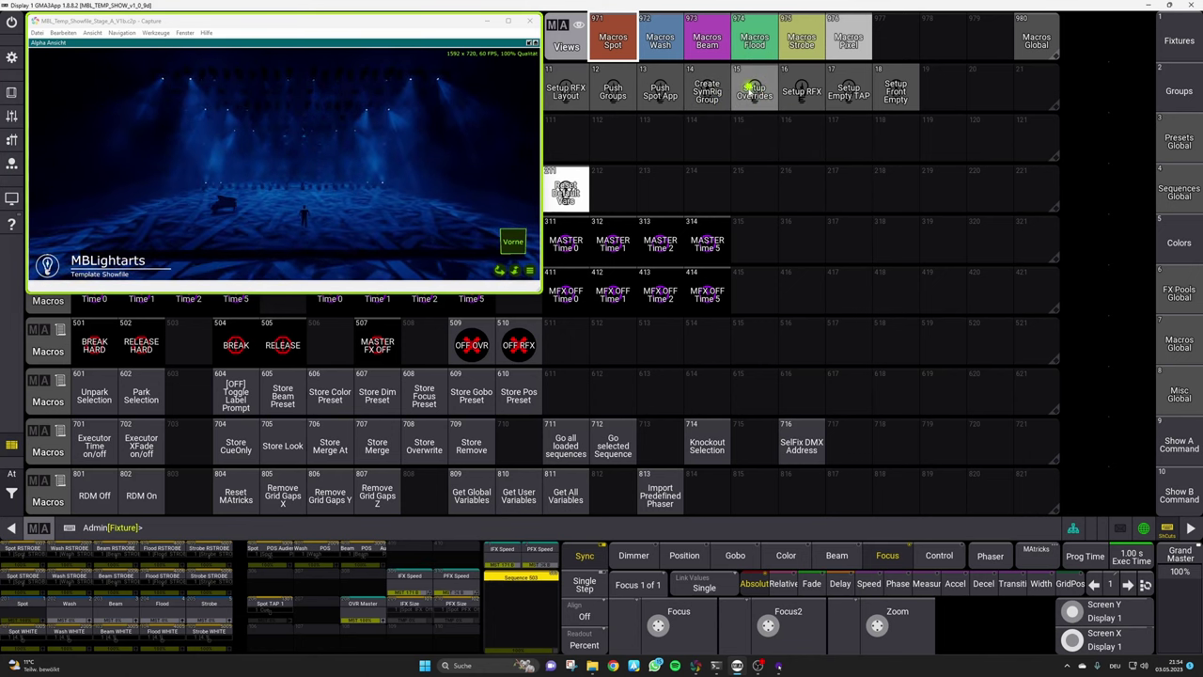
left_click(754, 89)
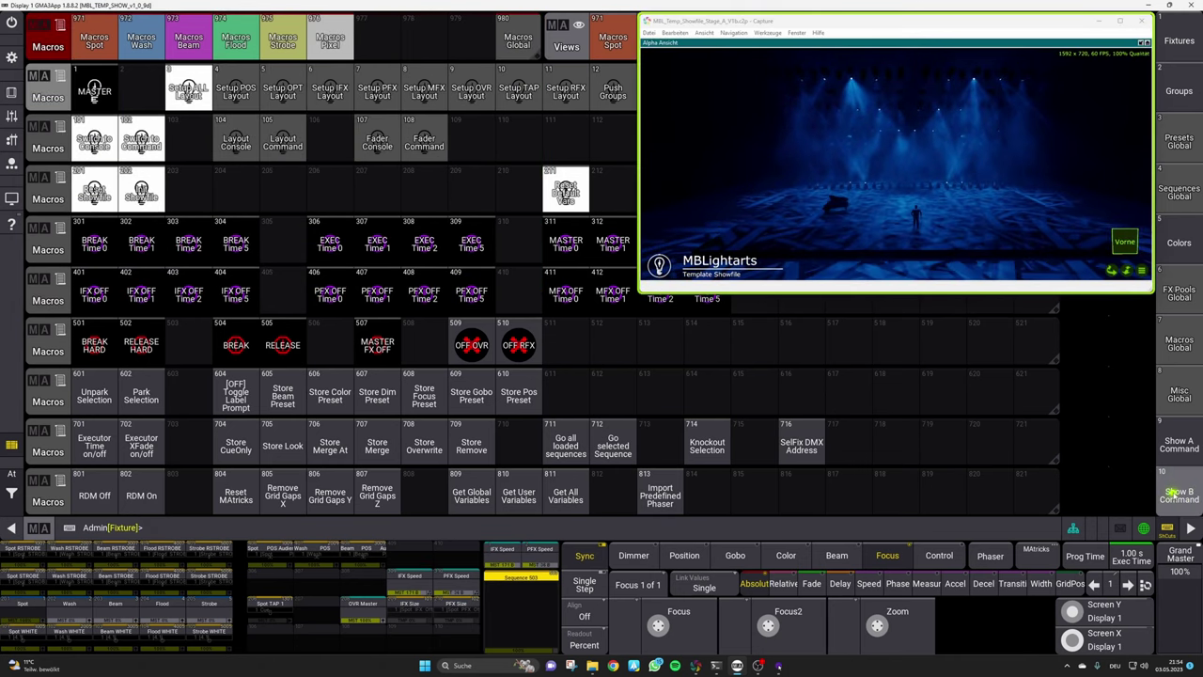
left_click(1175, 489)
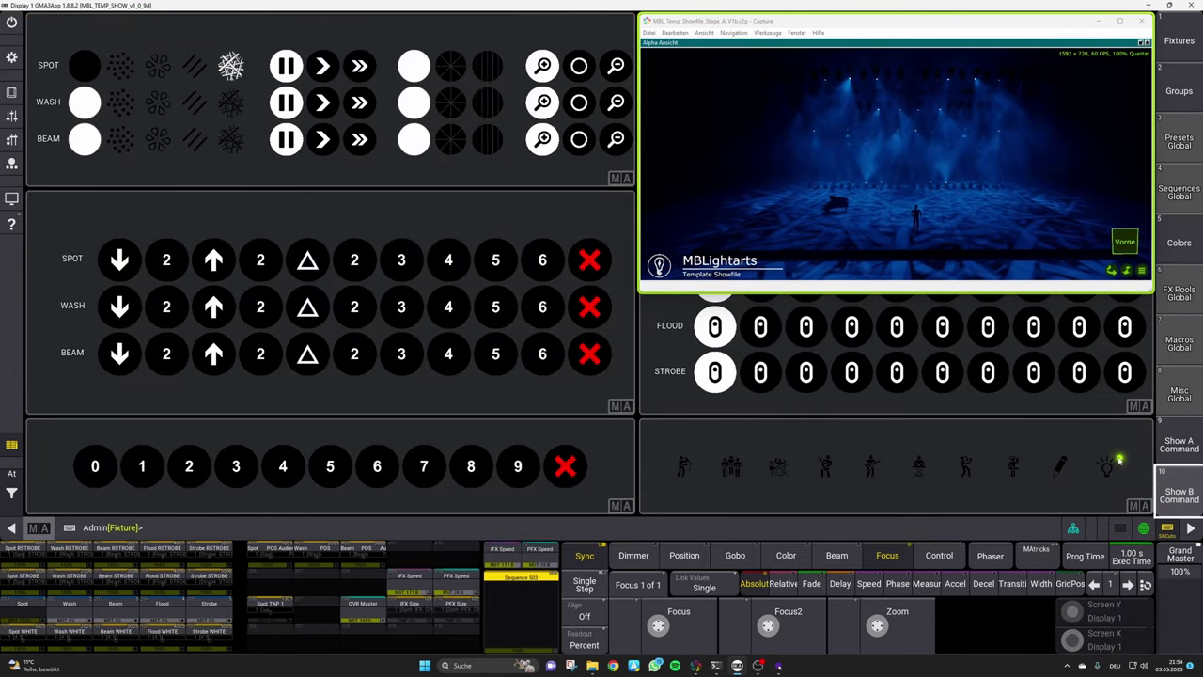
- Switch the keyboard player override on and back off to test the piano spotlight
left_click(788, 458)
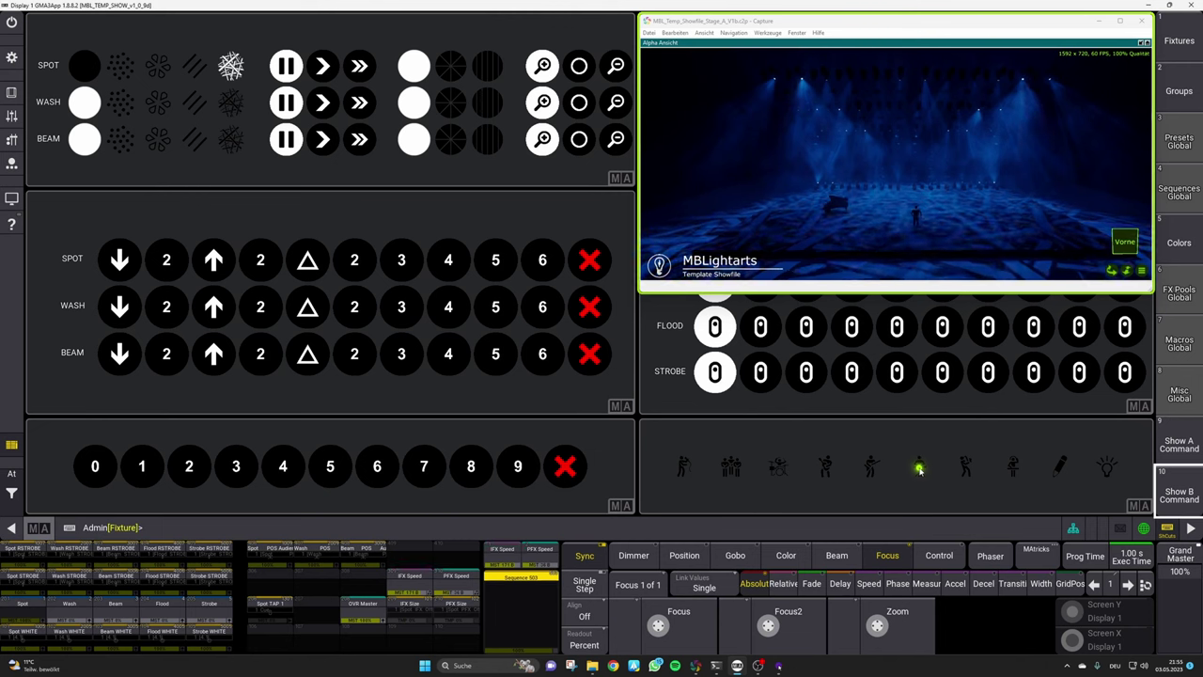
left_click(919, 467)
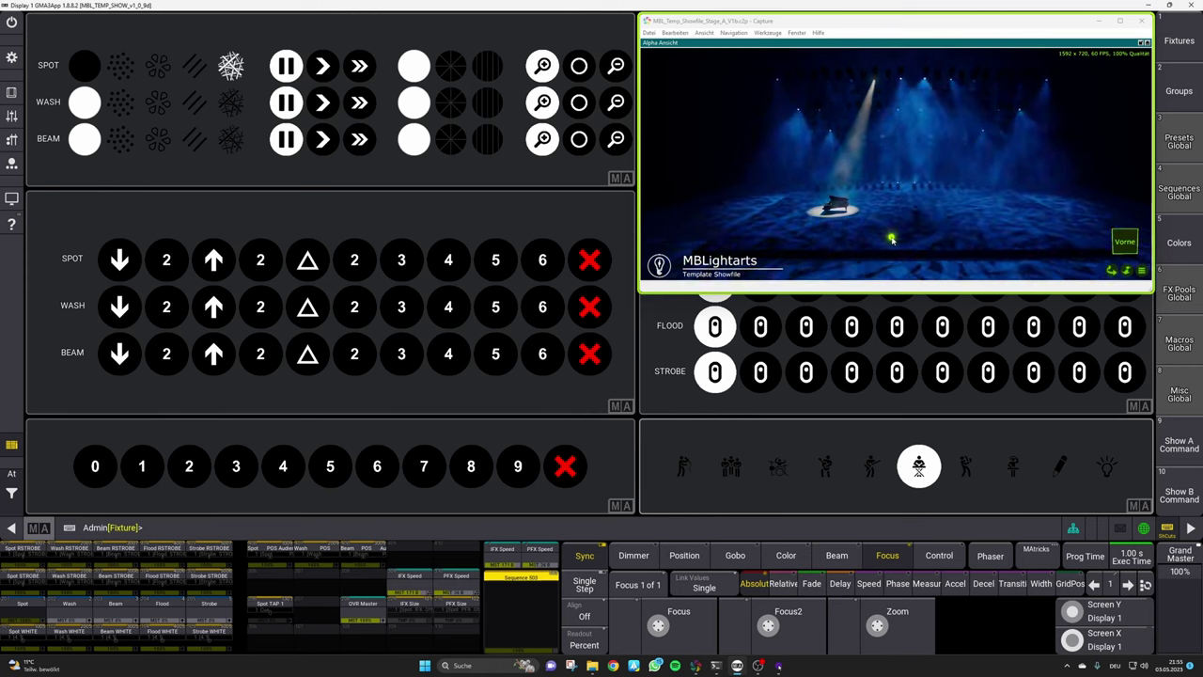
left_click(924, 467)
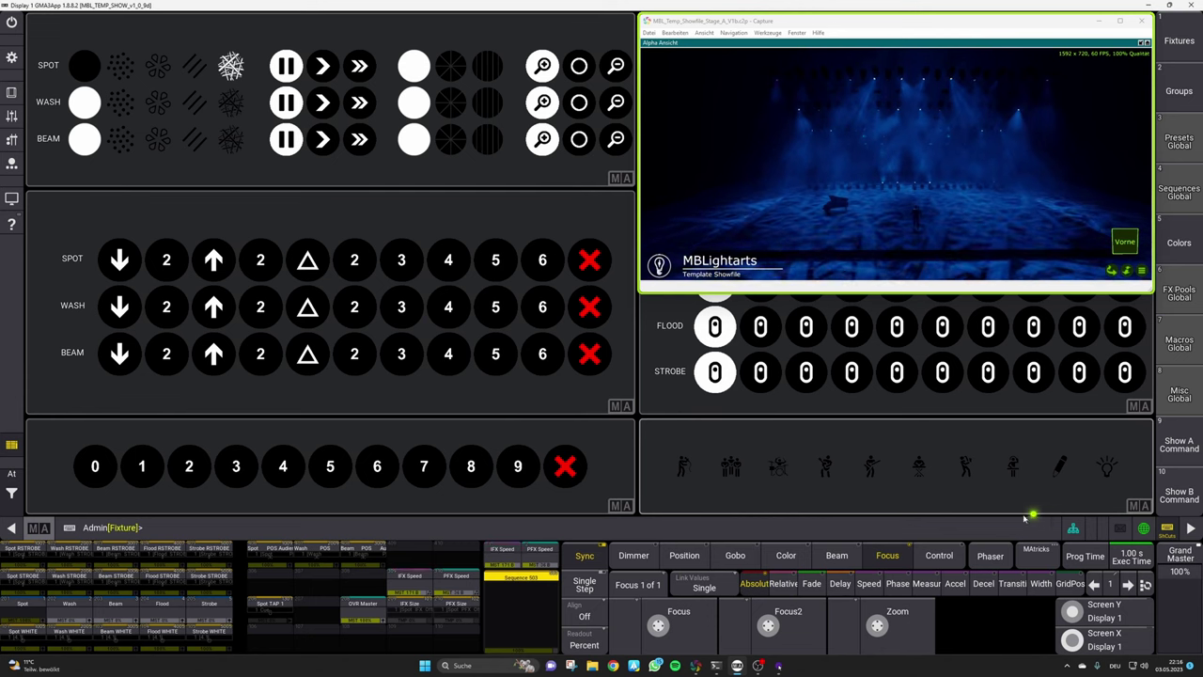
- Activate the singer and keyboard player overrides together and open the Playback Controls
left_click(684, 470)
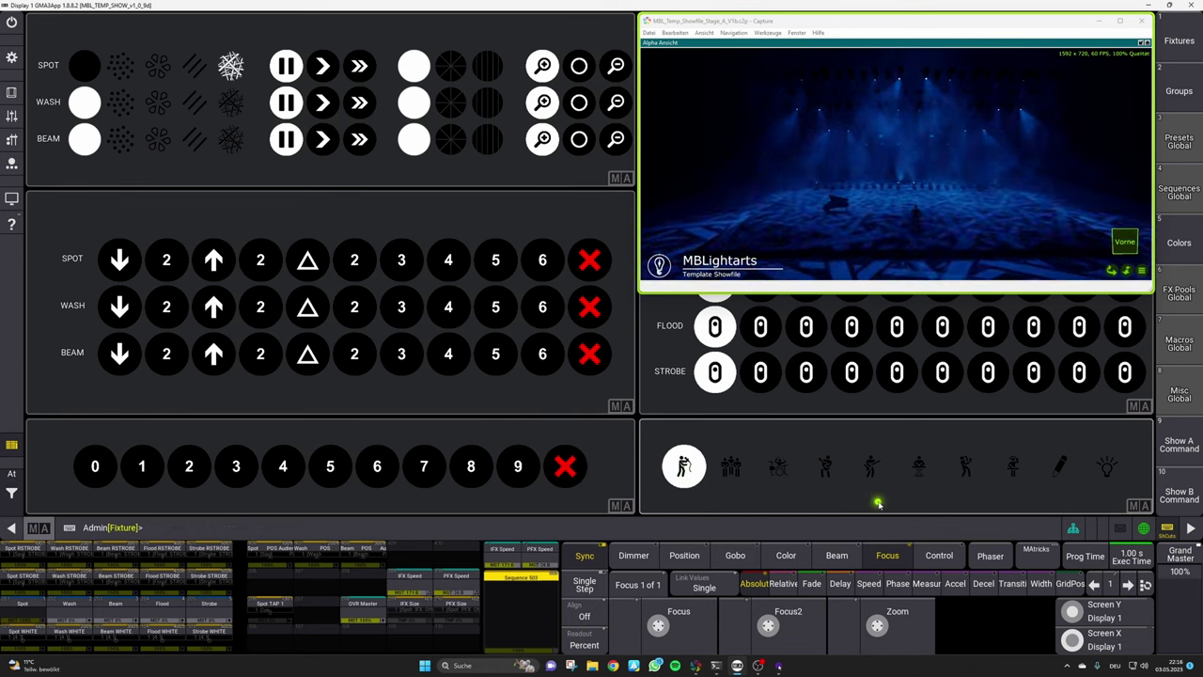
left_click(919, 473)
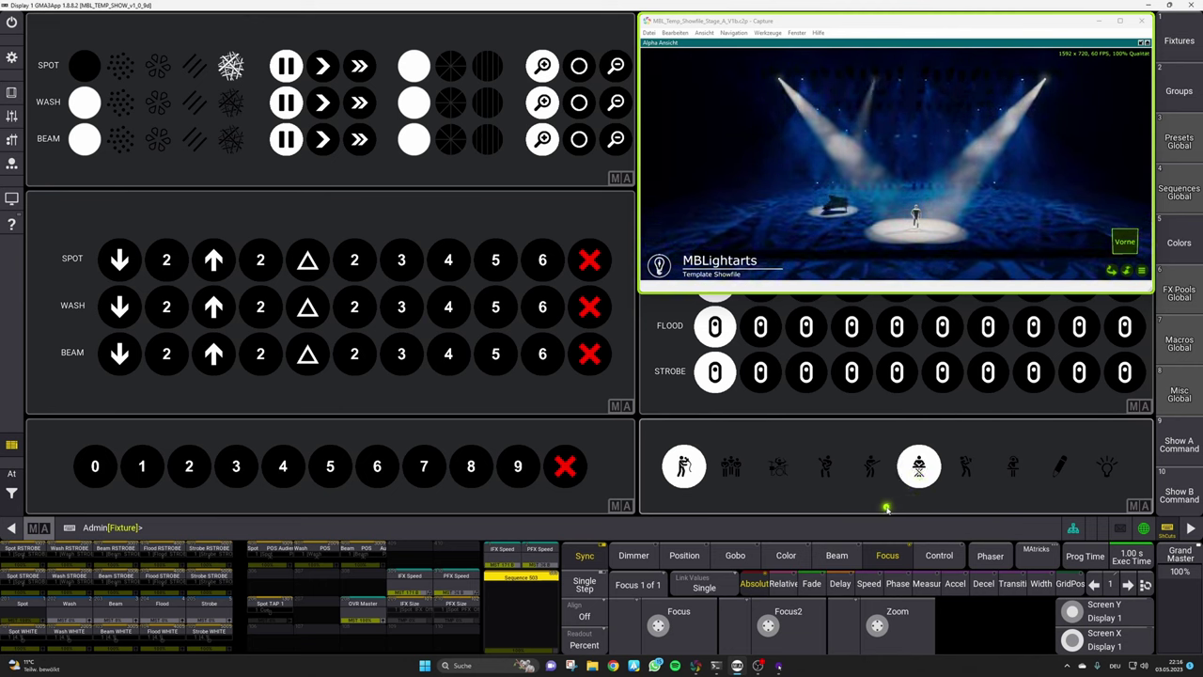
left_click(12, 139)
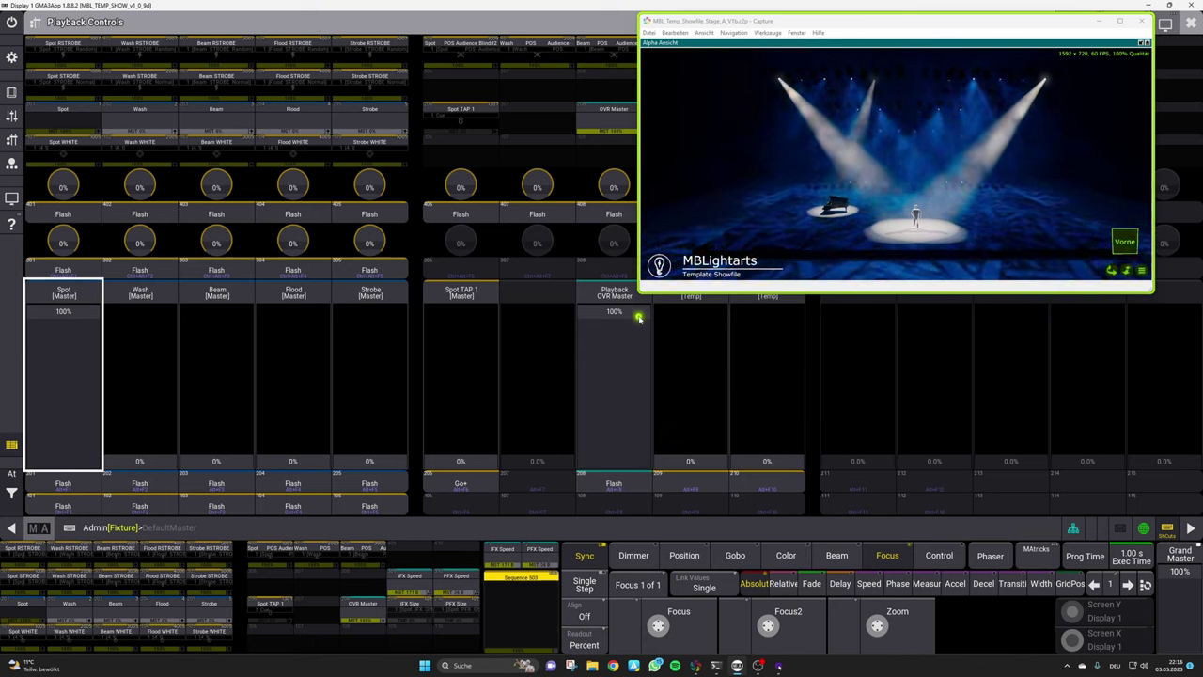
- Test the masters by lowering OVR Master to 70% and the Spot master to 0%, and return both to 100%
left_click_drag(641, 323, 641, 358)
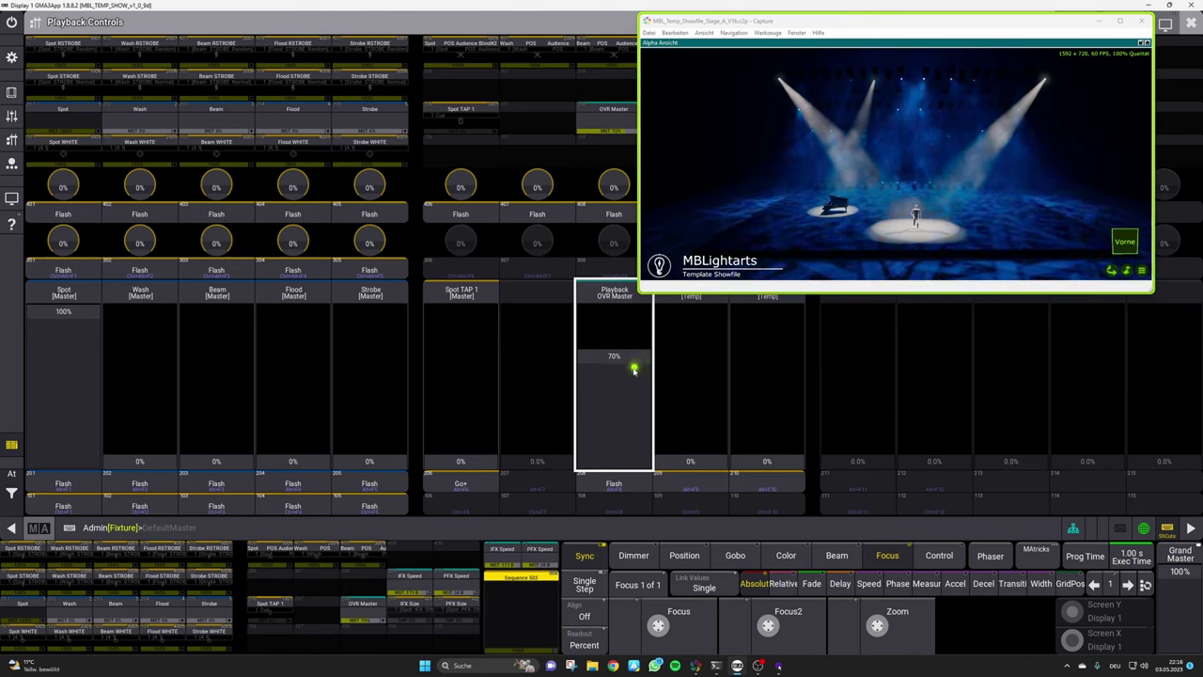
left_click(85, 316)
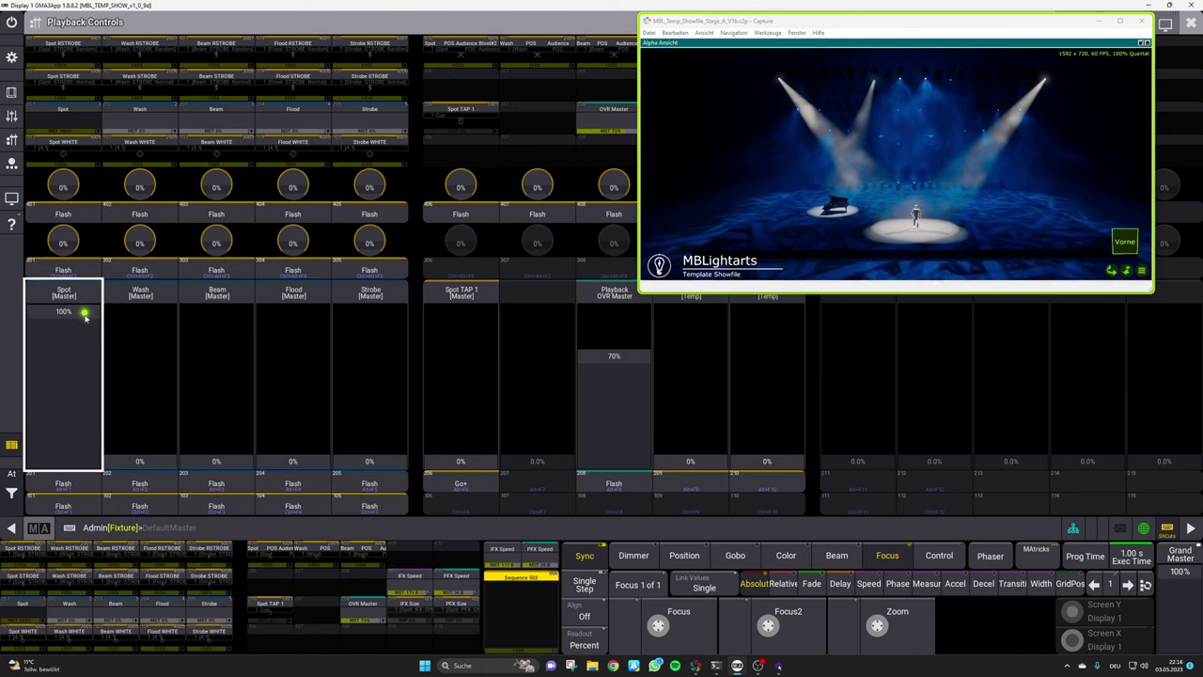
left_click_drag(85, 316, 97, 477)
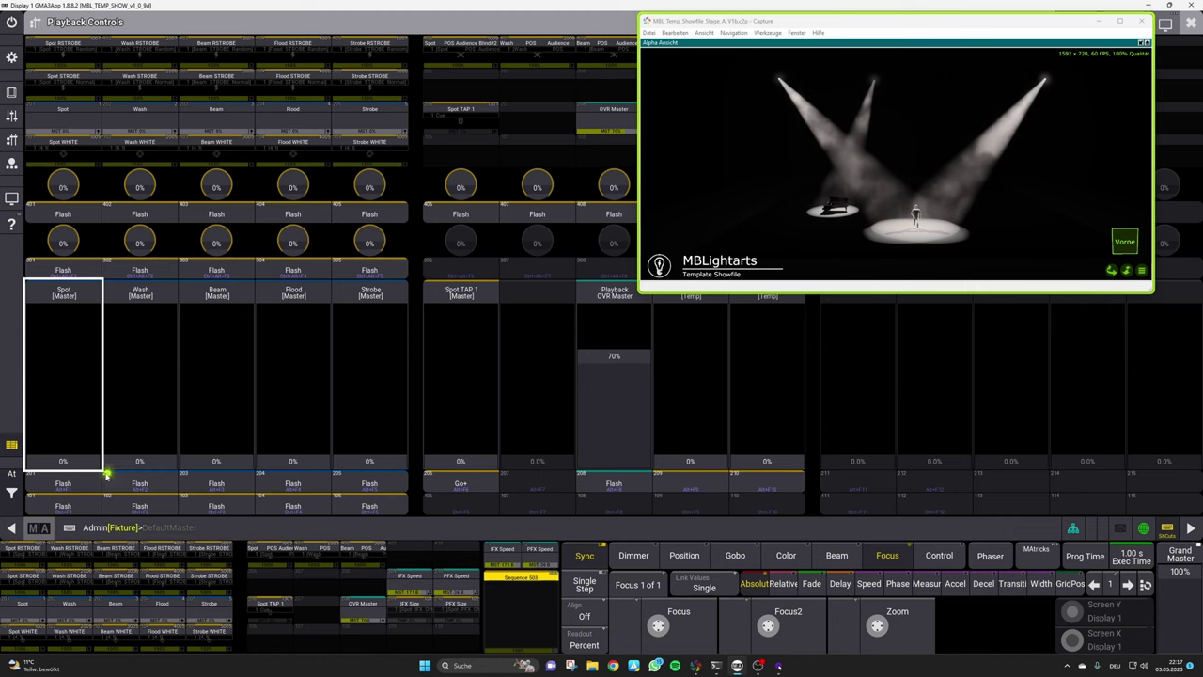
left_click_drag(106, 475, 85, 302)
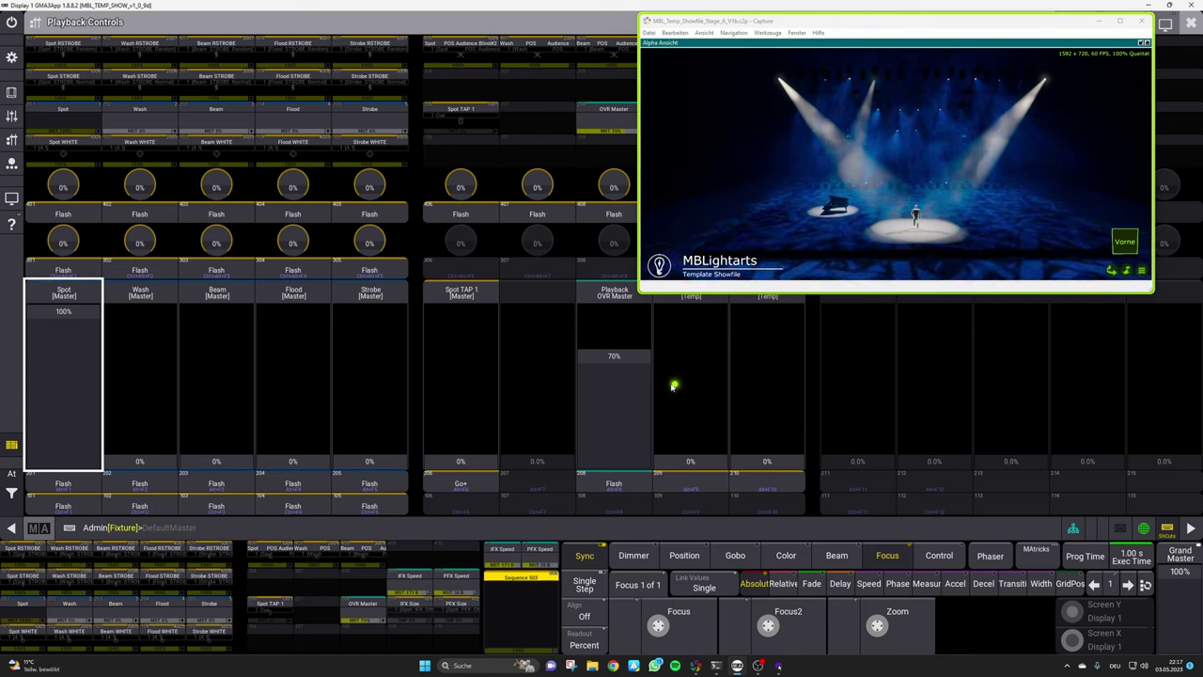
left_click_drag(638, 362, 640, 302)
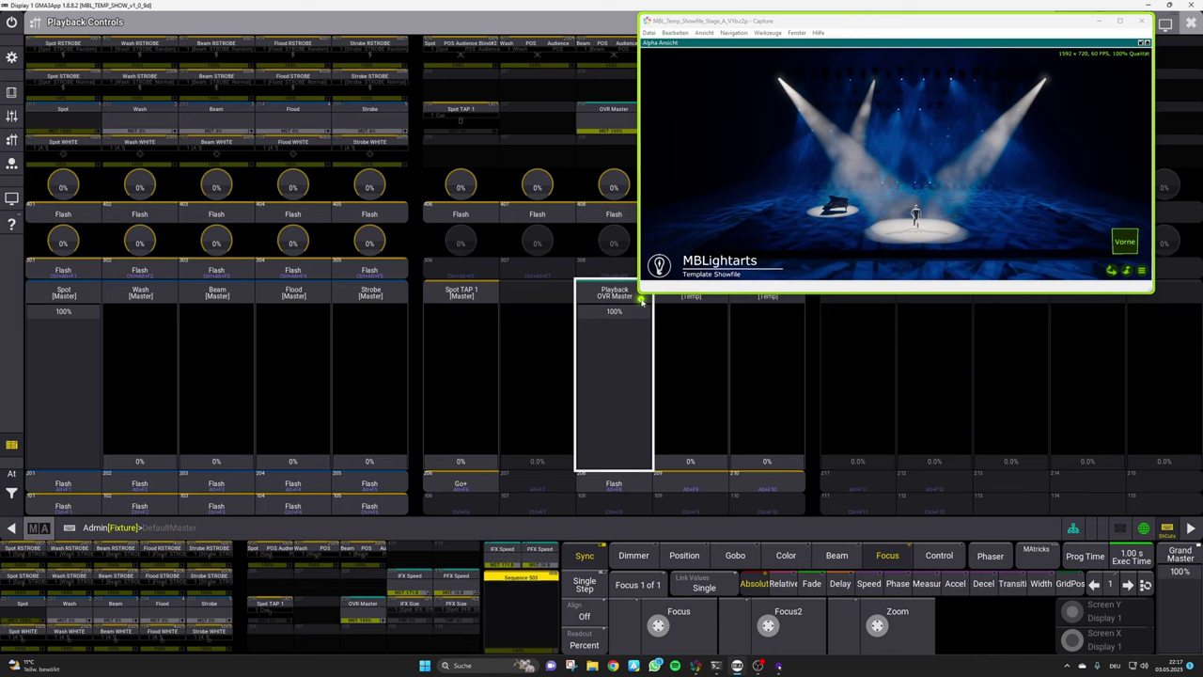